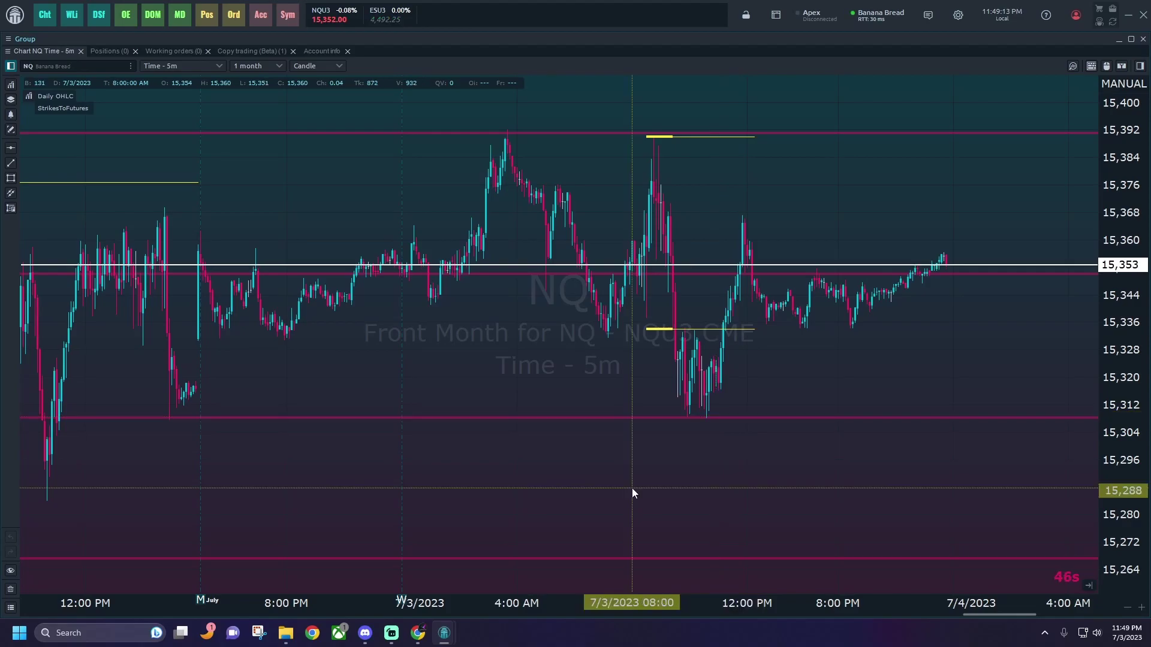
click(957, 17)
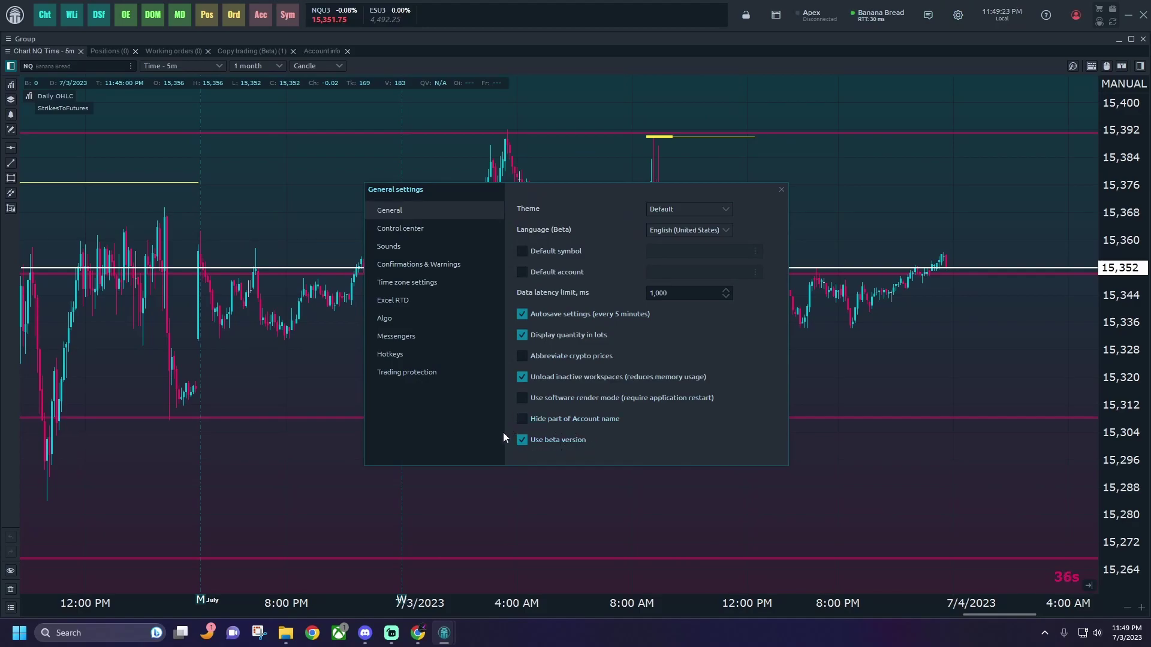
click(780, 190)
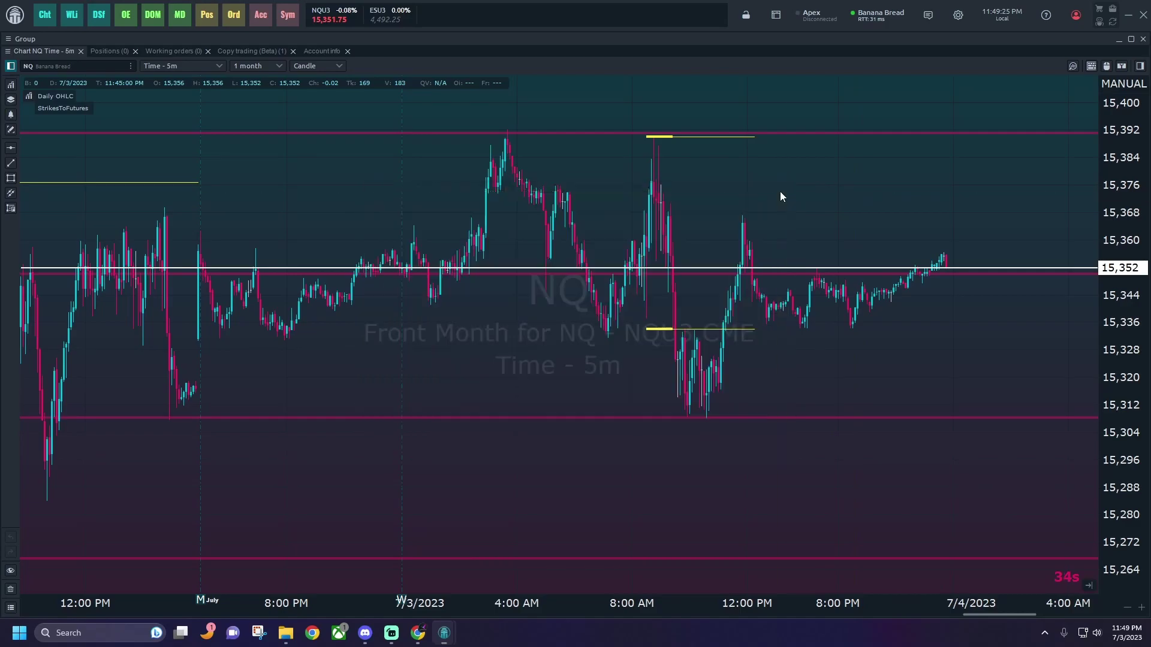
click(15, 17)
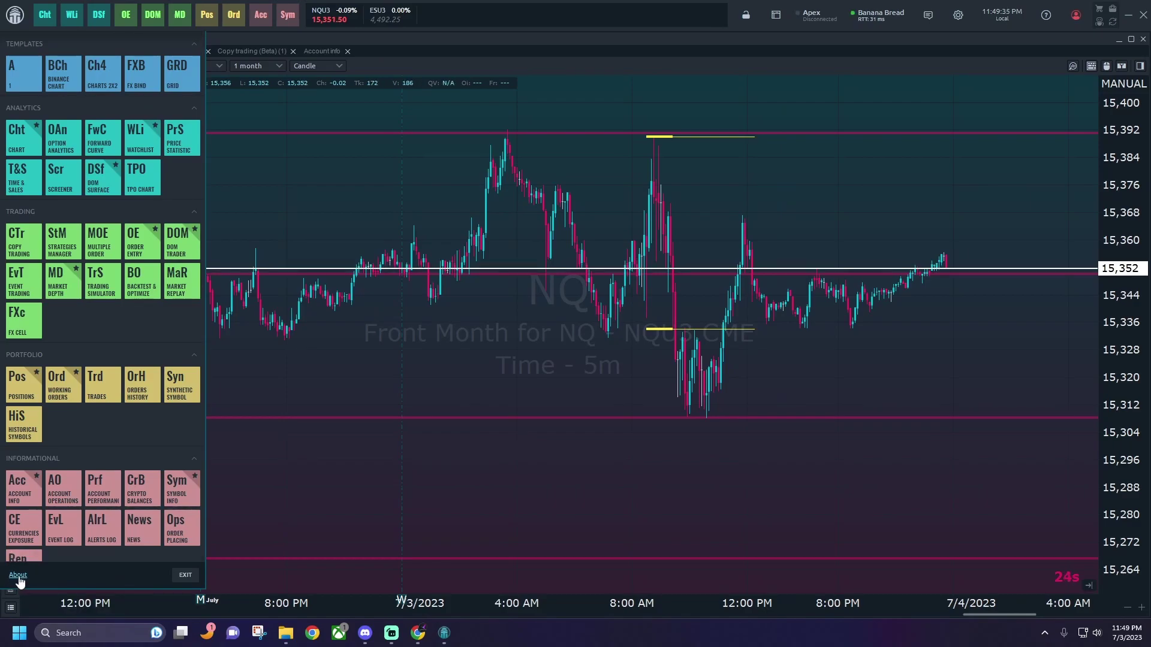
click(18, 576)
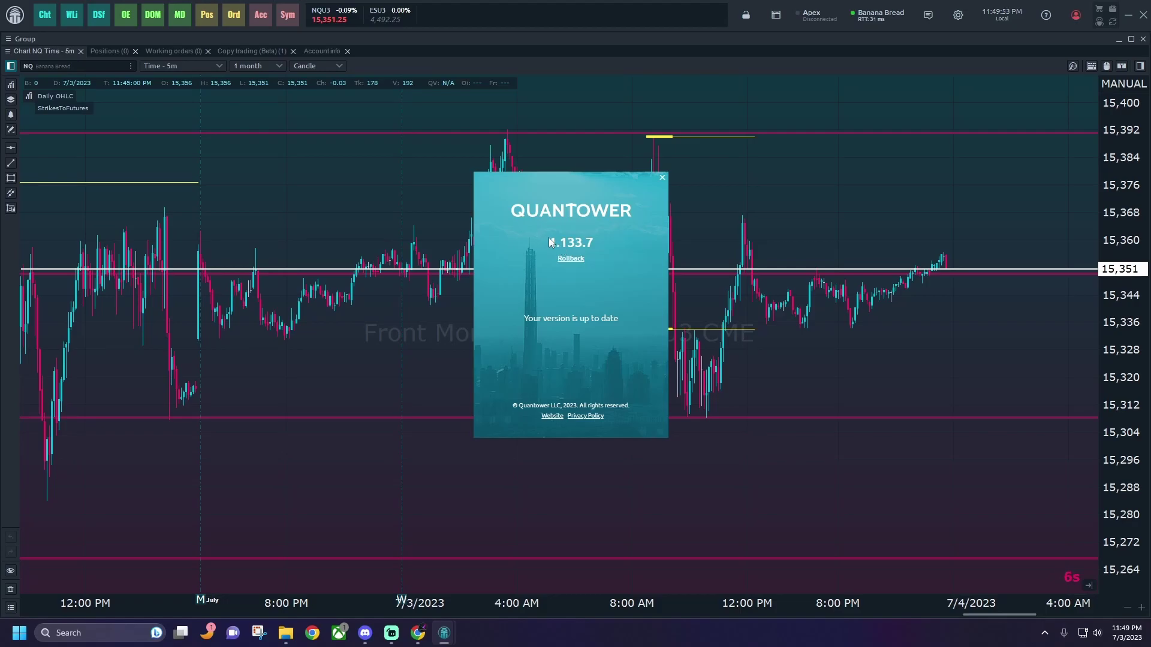
click(662, 178)
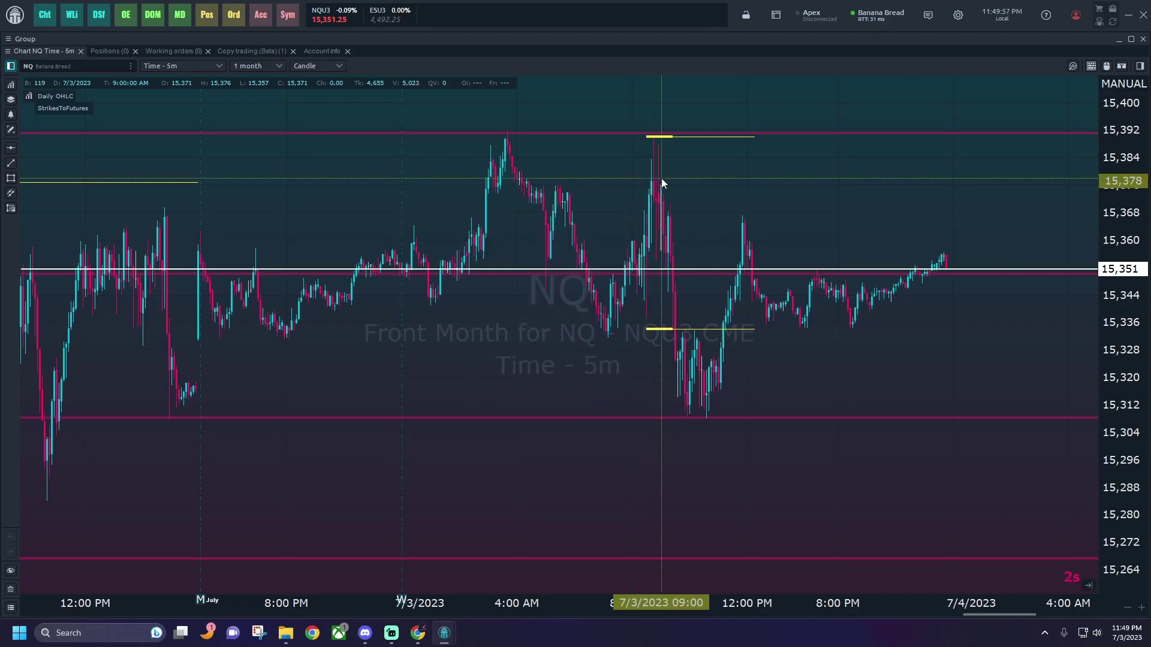
mouse_move(362, 640)
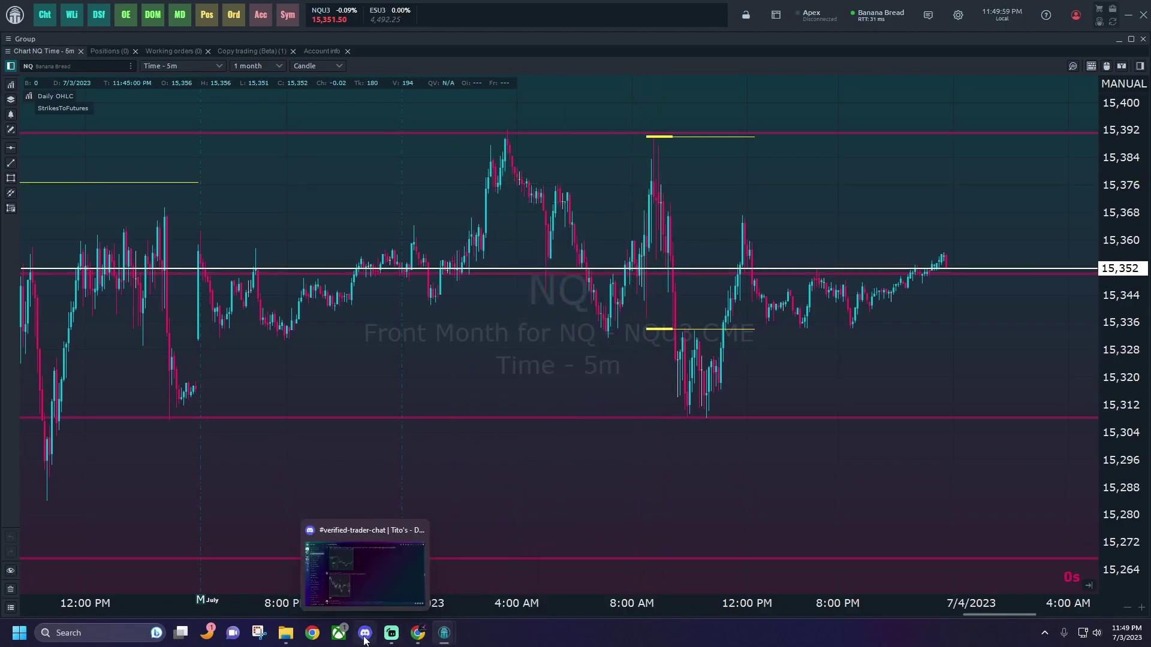
- In Discord's #nulls-indicators pinned messages, download StrikesToFutures.zip and accept the download warning
click(365, 633)
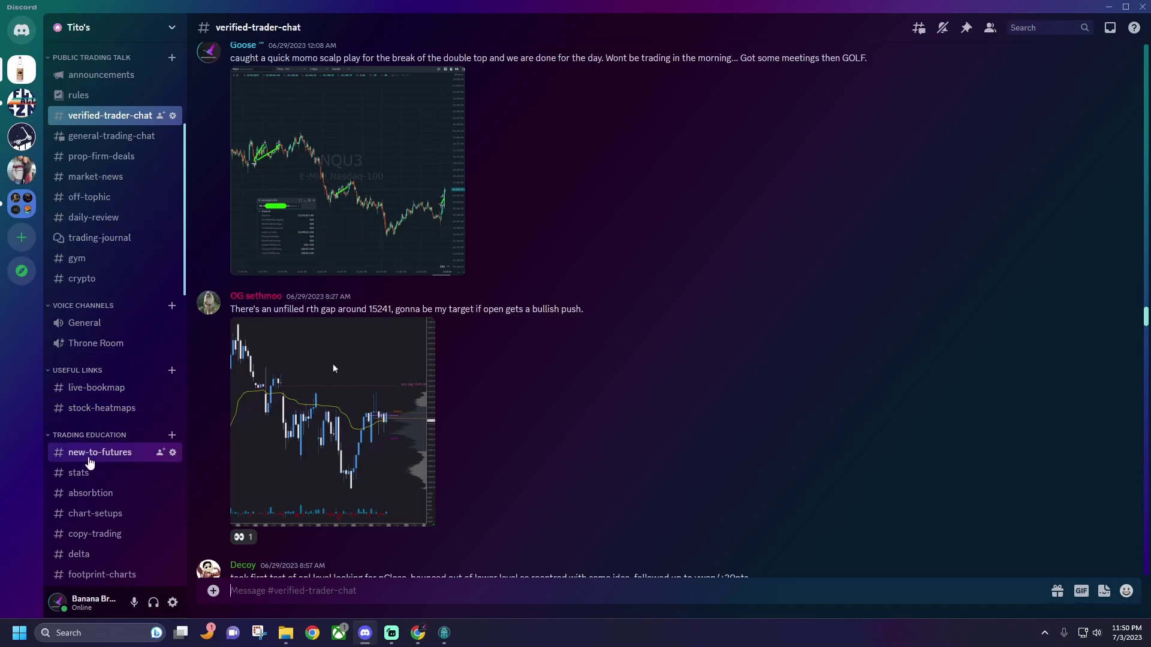
scroll(90, 462, down, 5)
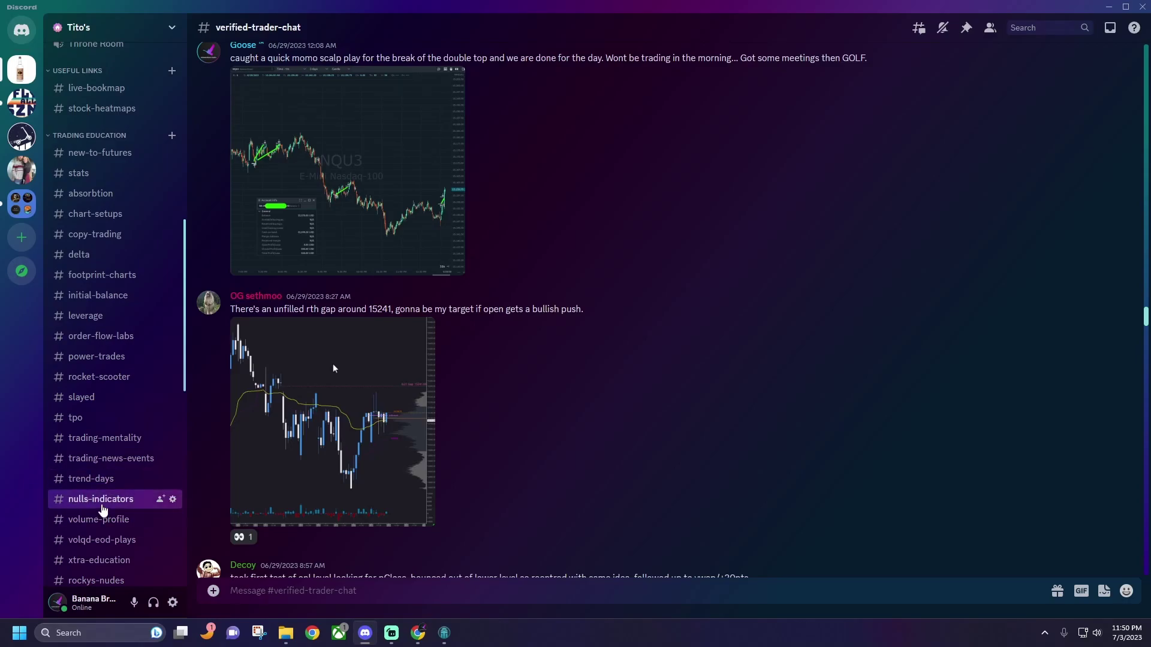
click(102, 506)
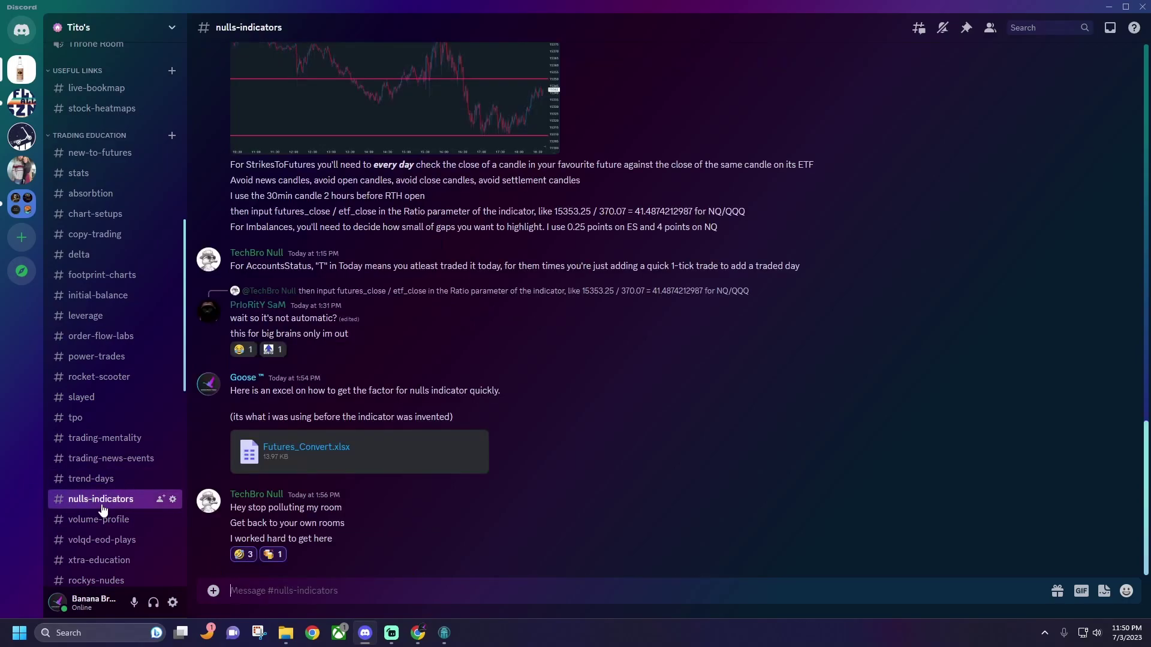
click(967, 30)
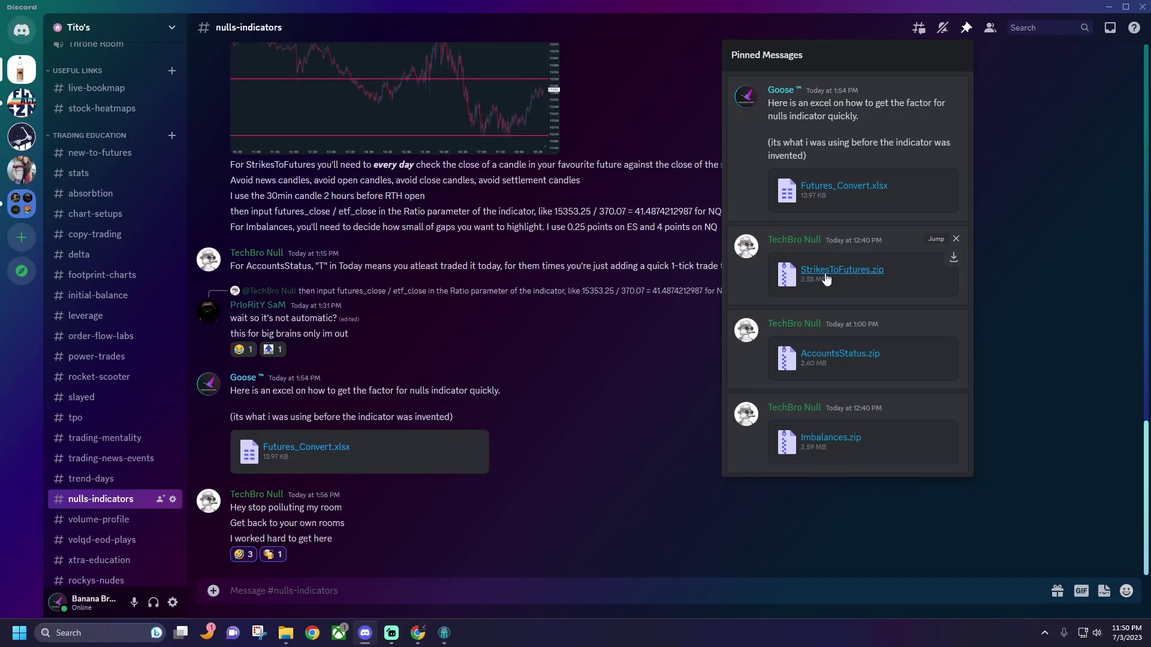
click(954, 258)
click(609, 356)
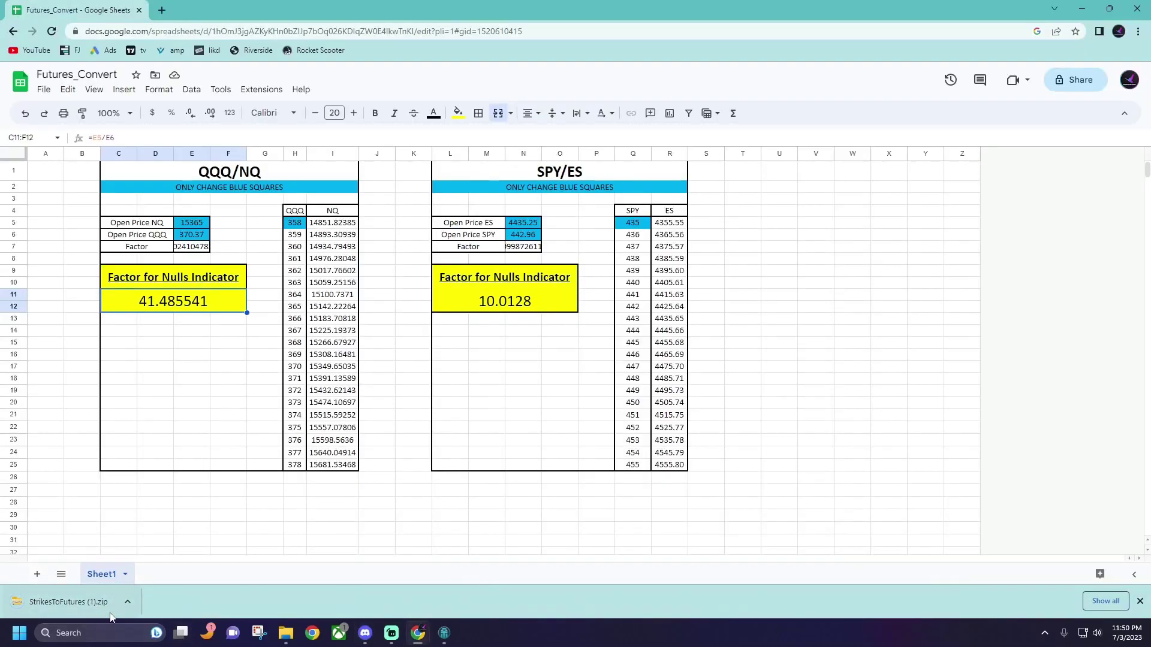
- Return to Discord's pinned messages to also download Futures_Convert.xlsx
click(366, 633)
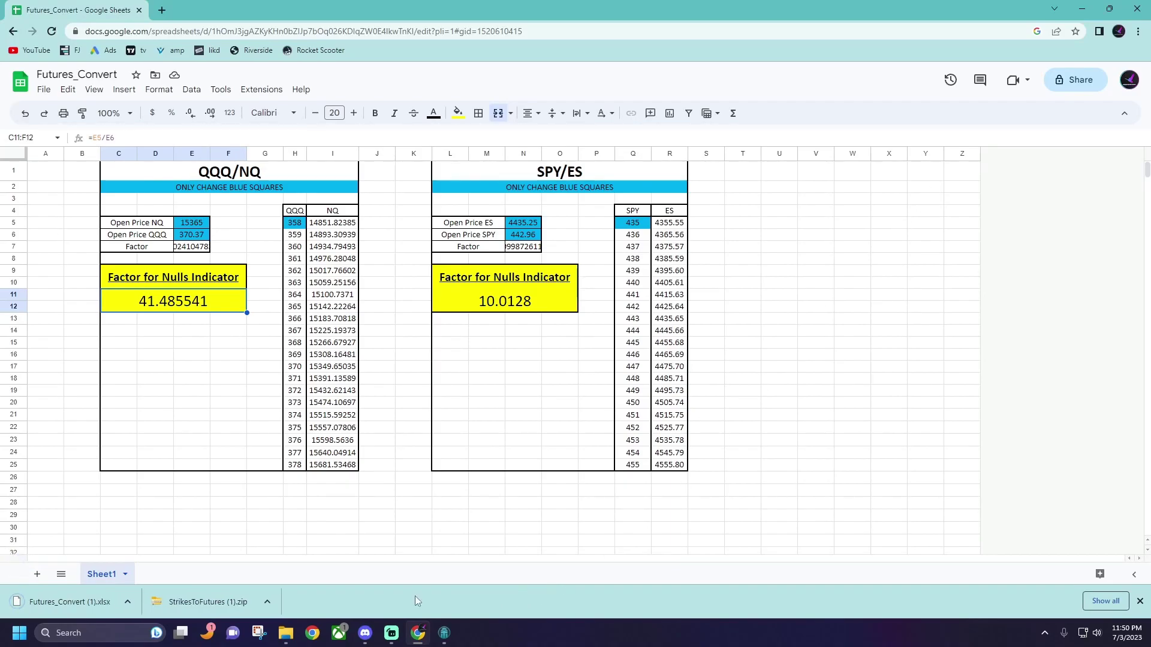
- Open the downloaded StrikesToFutures zip and browse to the Quantower folder on the Desktop
click(223, 604)
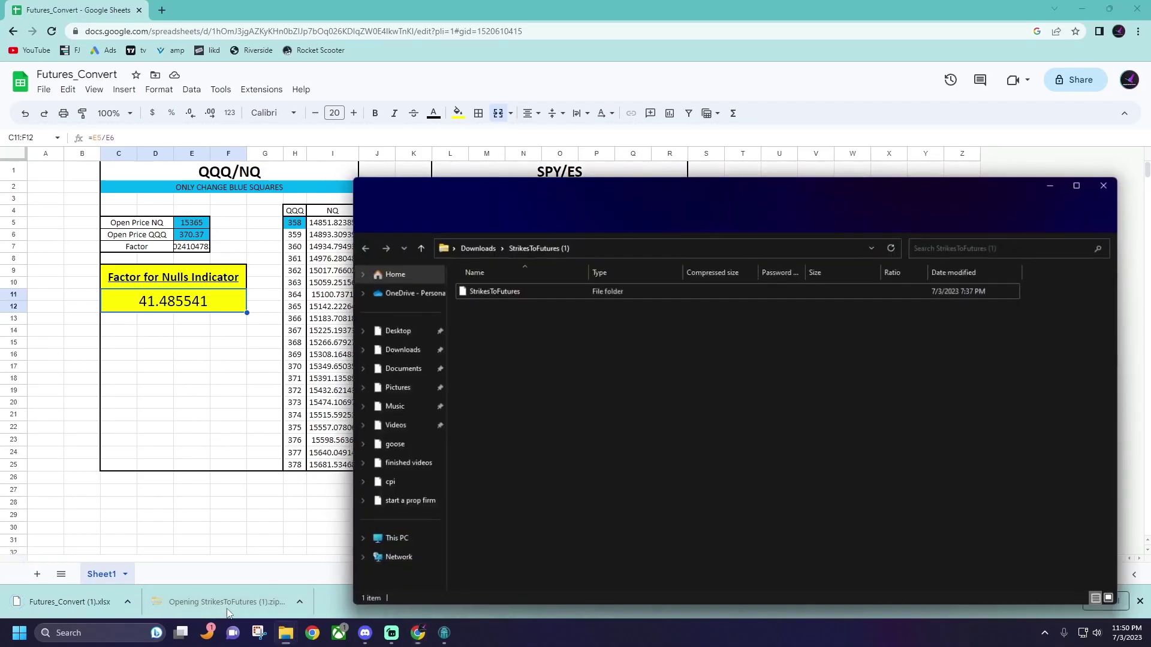
right_click(511, 293)
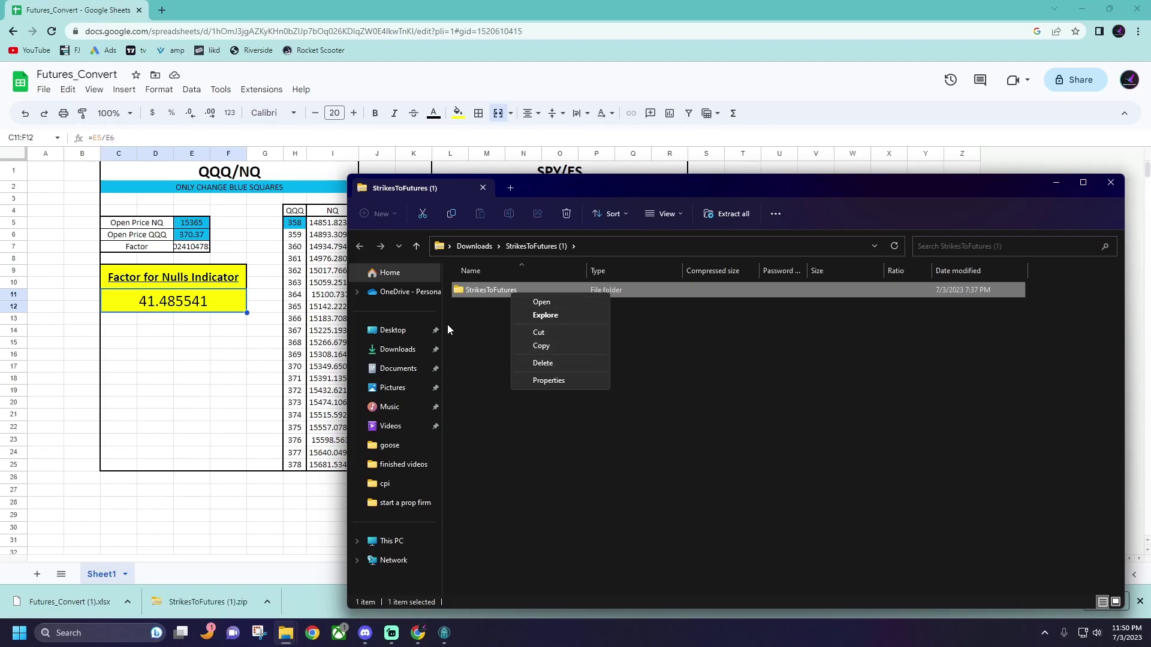
click(398, 332)
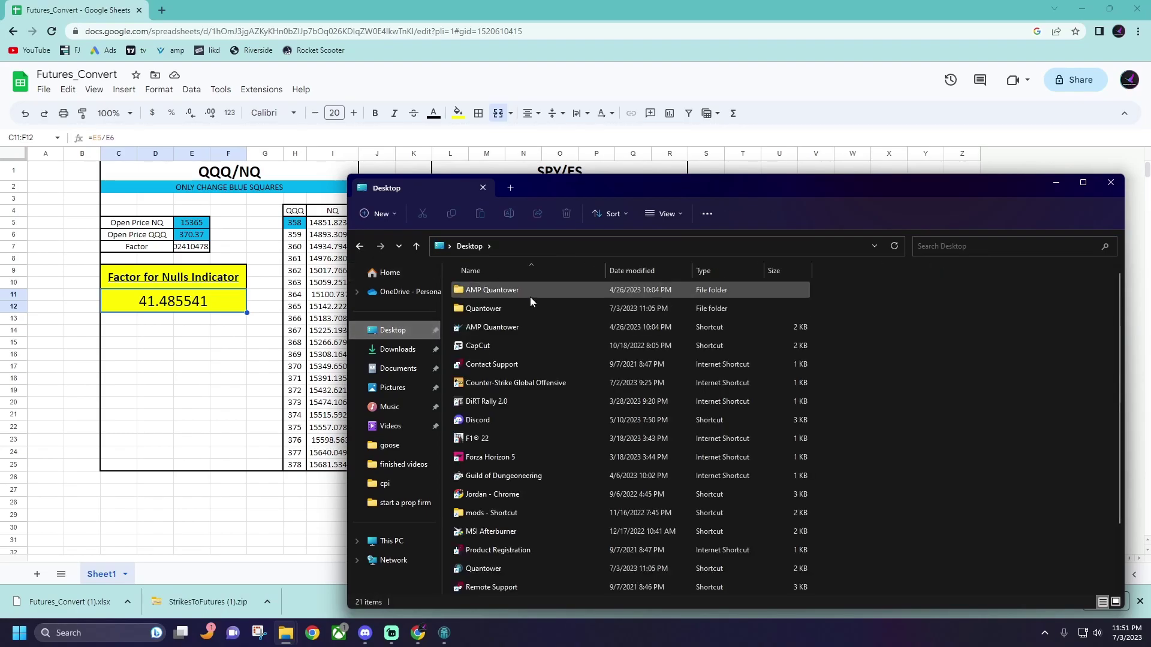
double_click(473, 309)
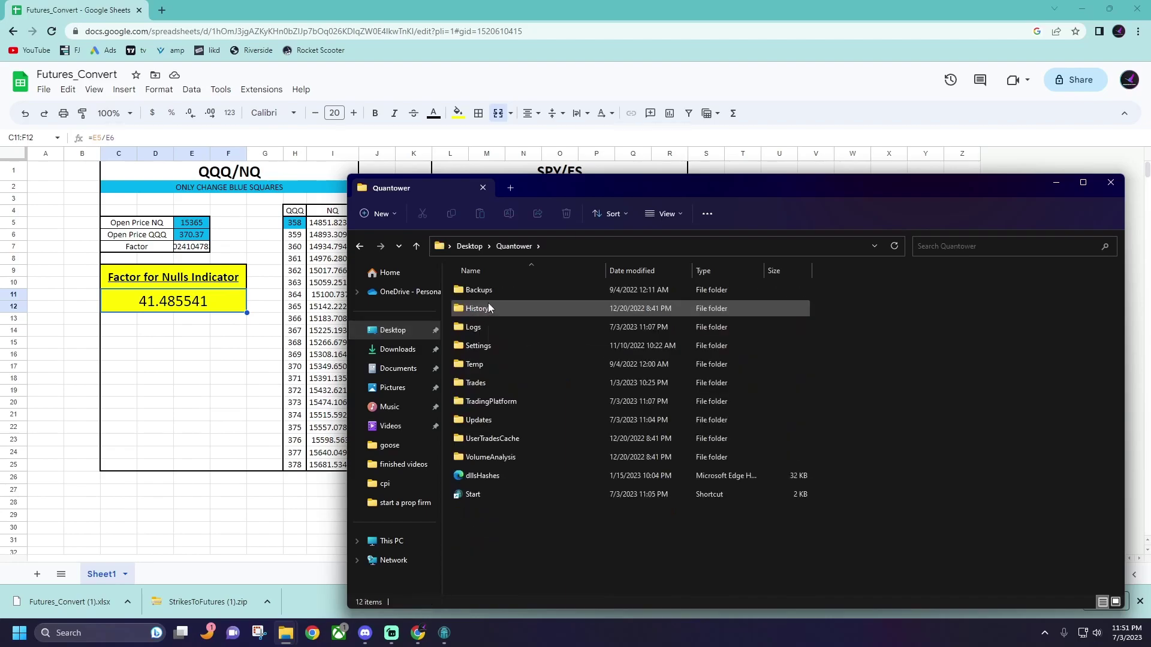
- Check that StrikesToFutures is in Settings > Scripts > Indicators, then close Explorer
double_click(507, 346)
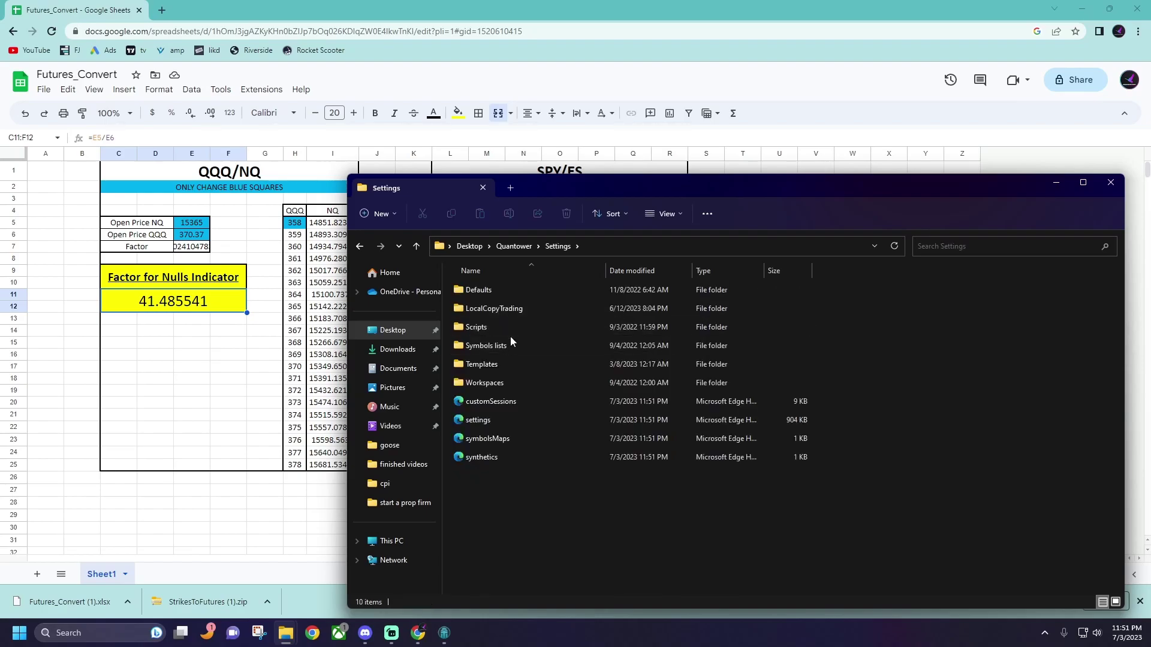
double_click(507, 329)
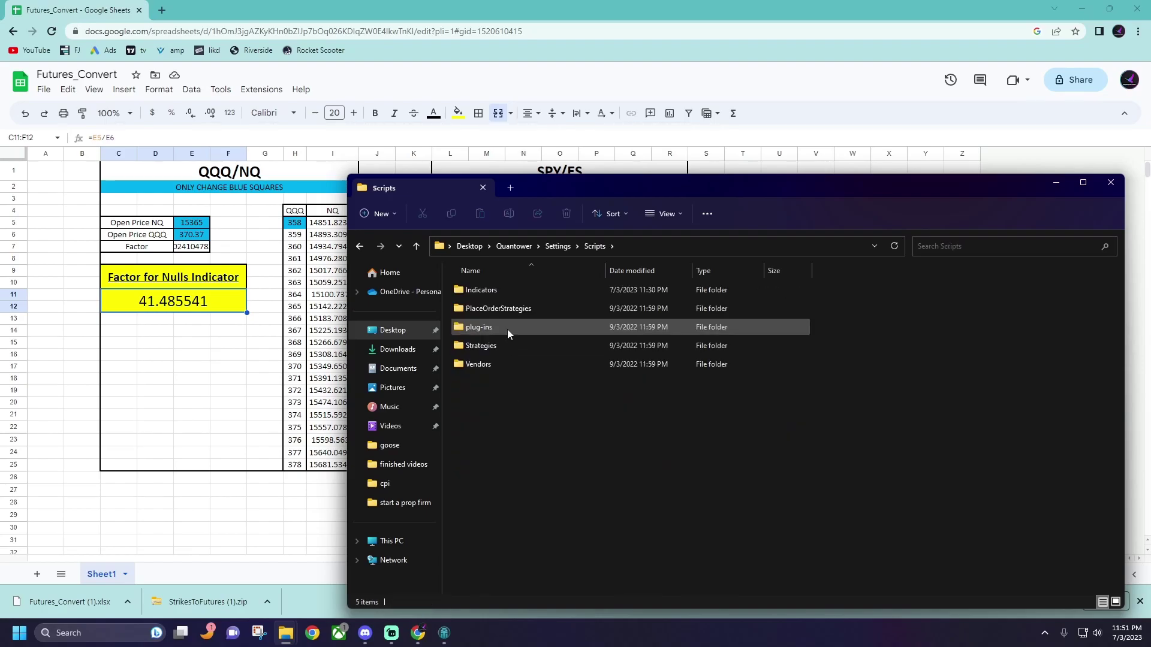
double_click(507, 292)
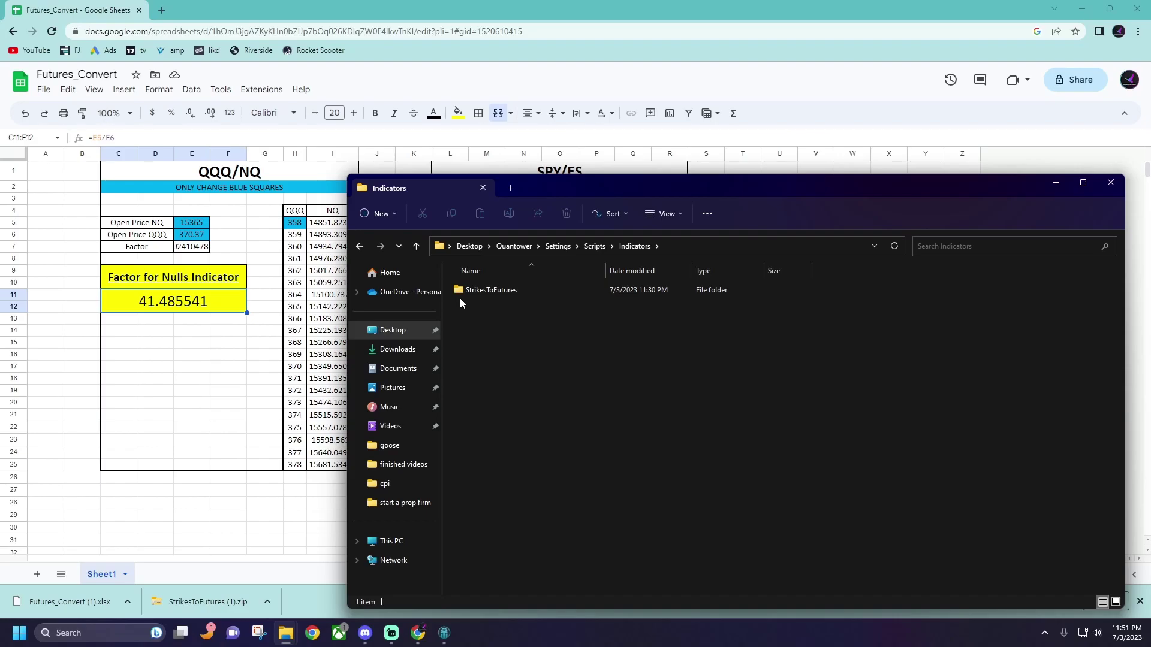
mouse_move(434, 629)
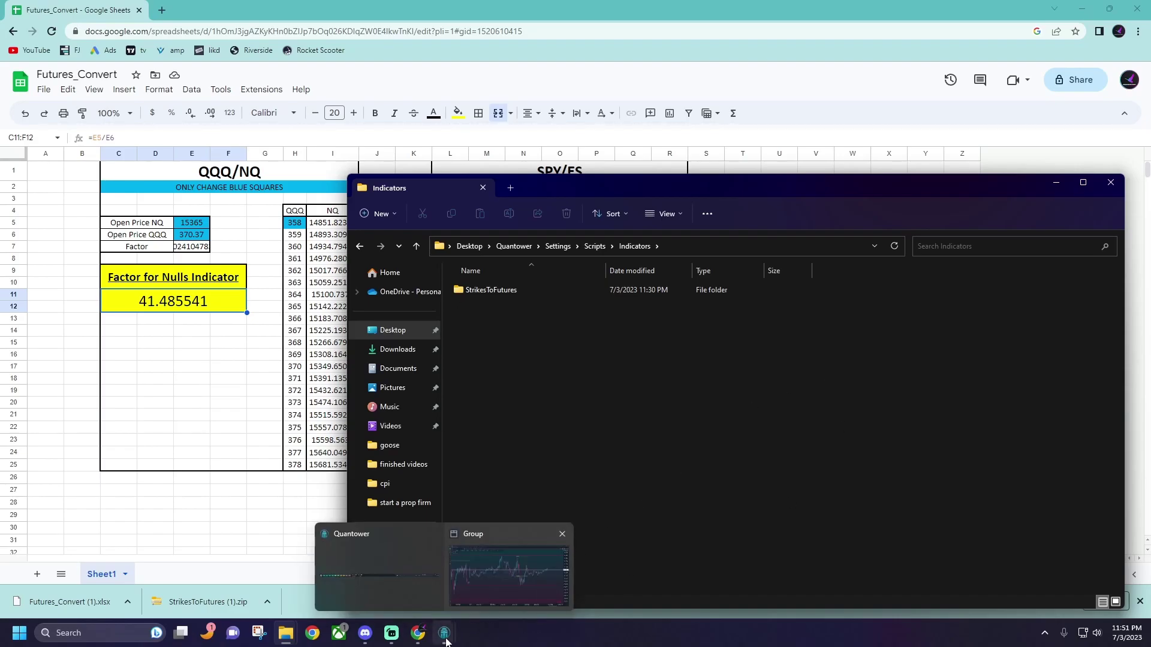
click(1110, 182)
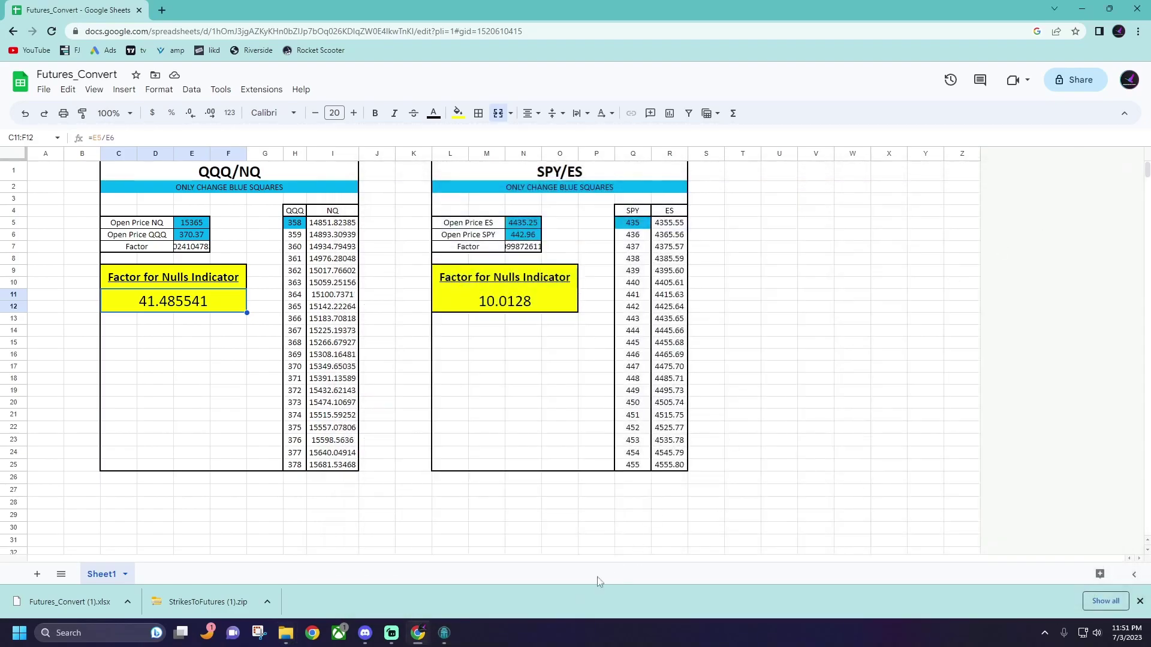
- Bring the Quantower NQ 5-minute chart window back to the front
mouse_move(443, 630)
click(398, 599)
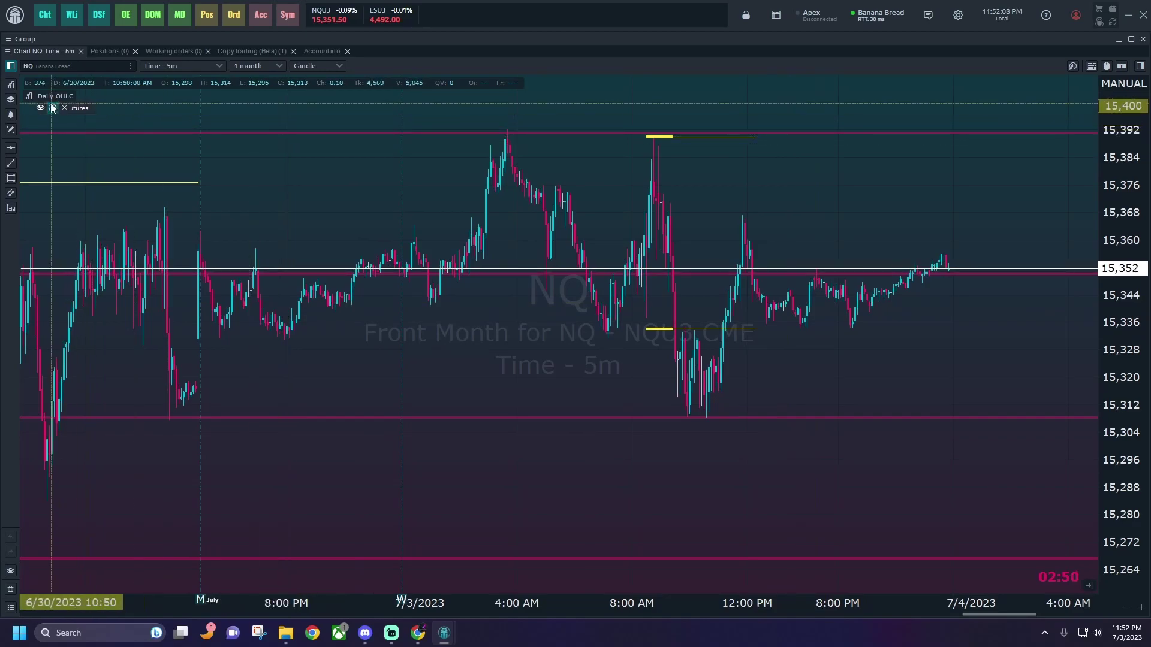
- In StrikesToFutures settings, try cyan then keep magenta lines, select the 41.485500 ratio, then show Futures_Convert
click(52, 109)
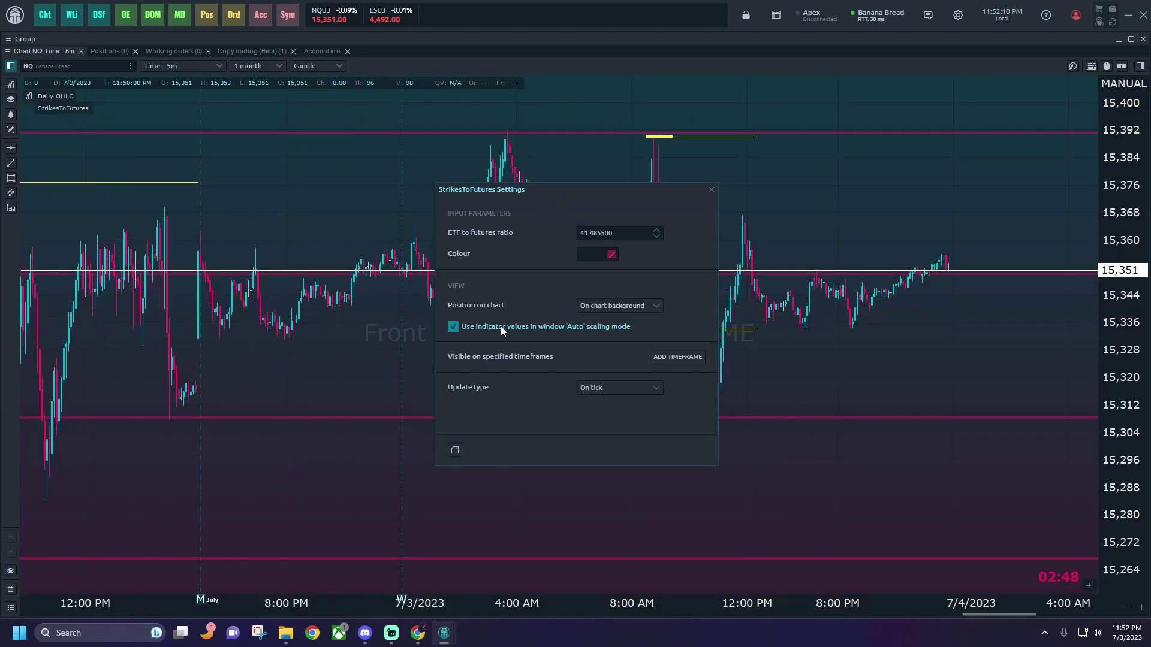
click(613, 252)
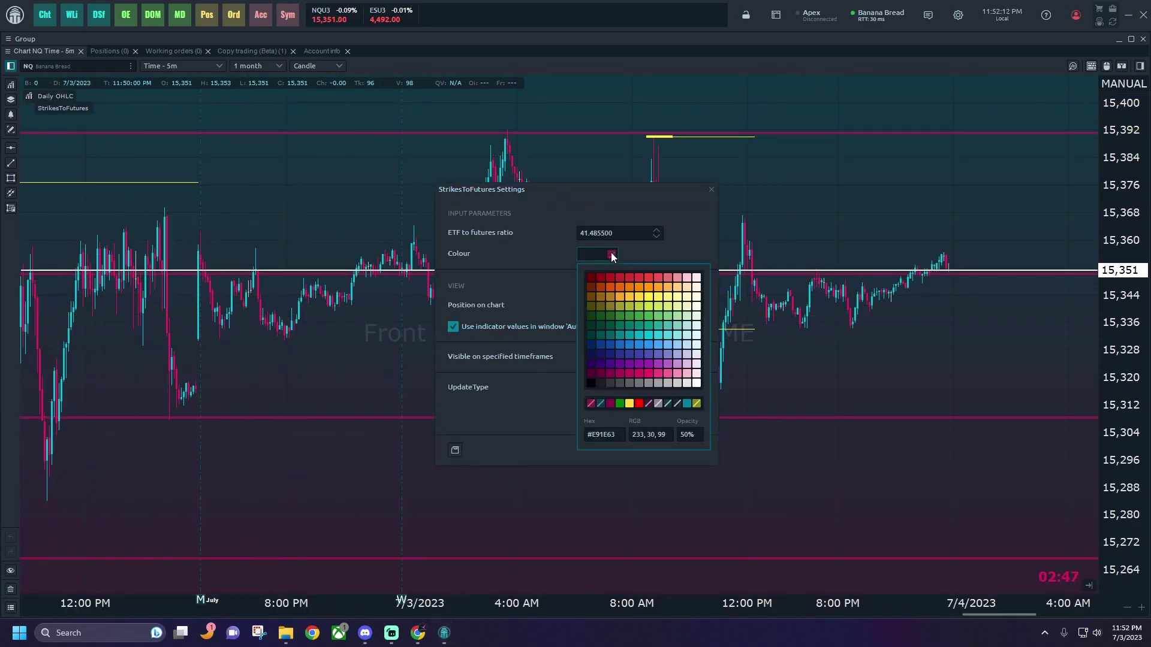
click(651, 336)
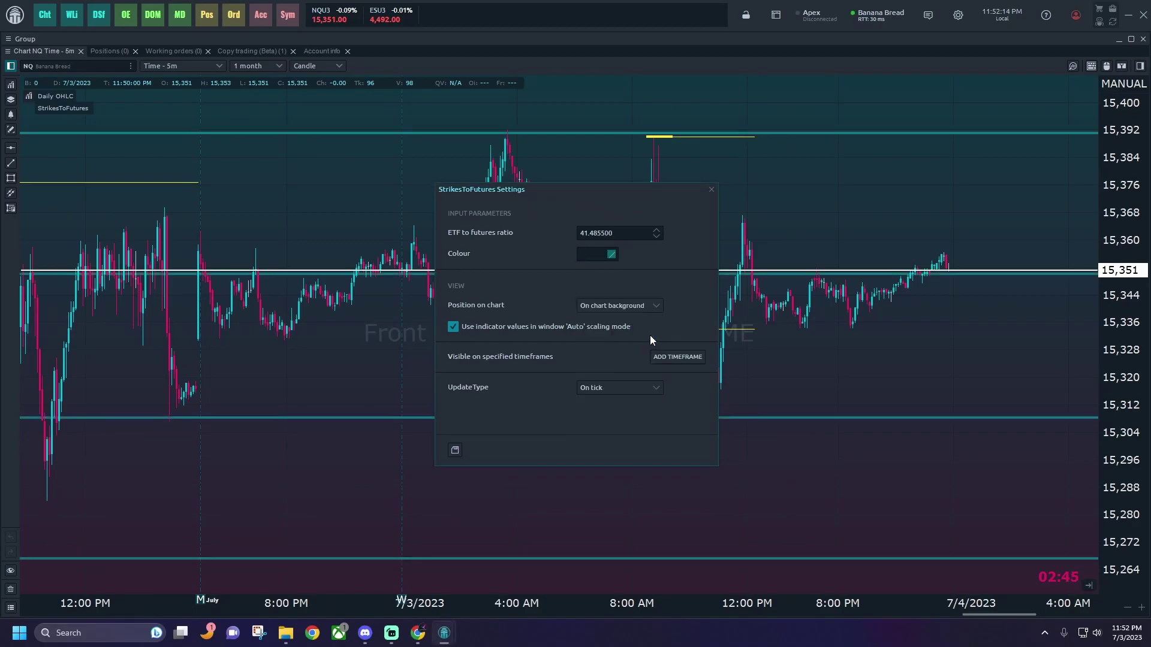
click(613, 258)
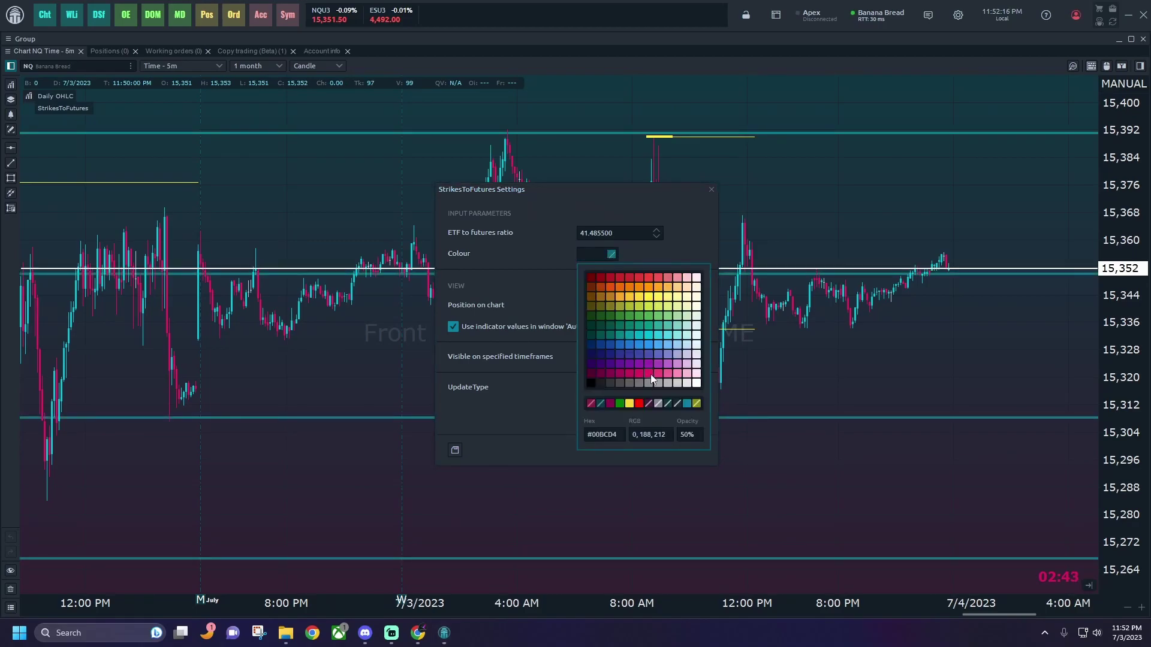
click(650, 373)
double_click(620, 235)
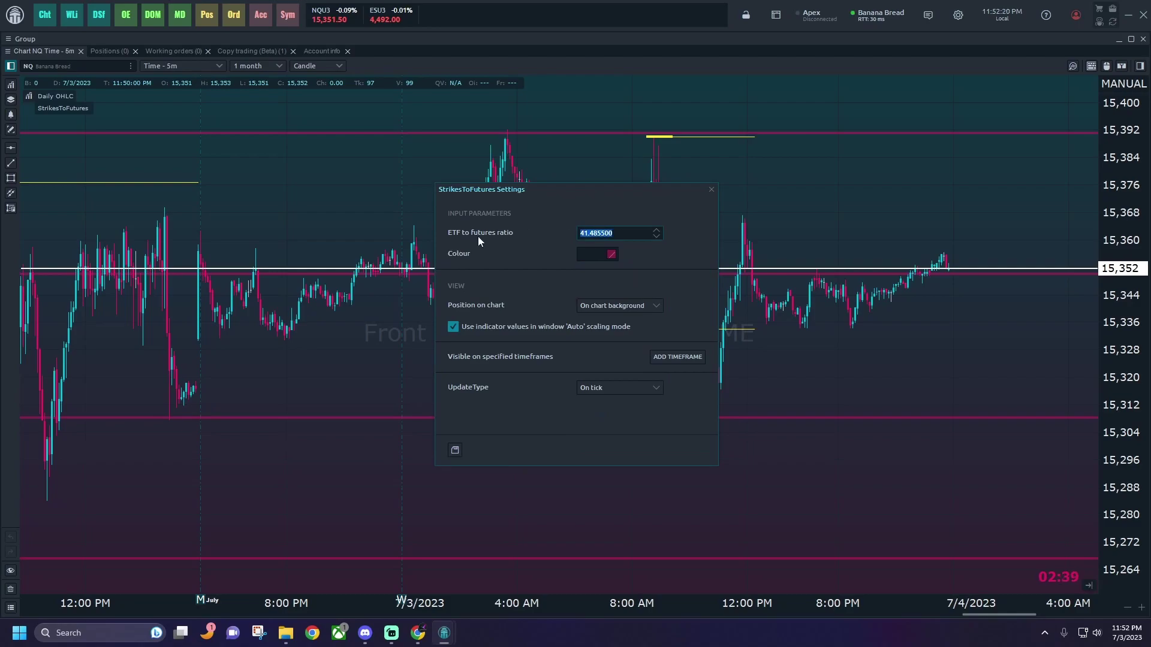
click(425, 635)
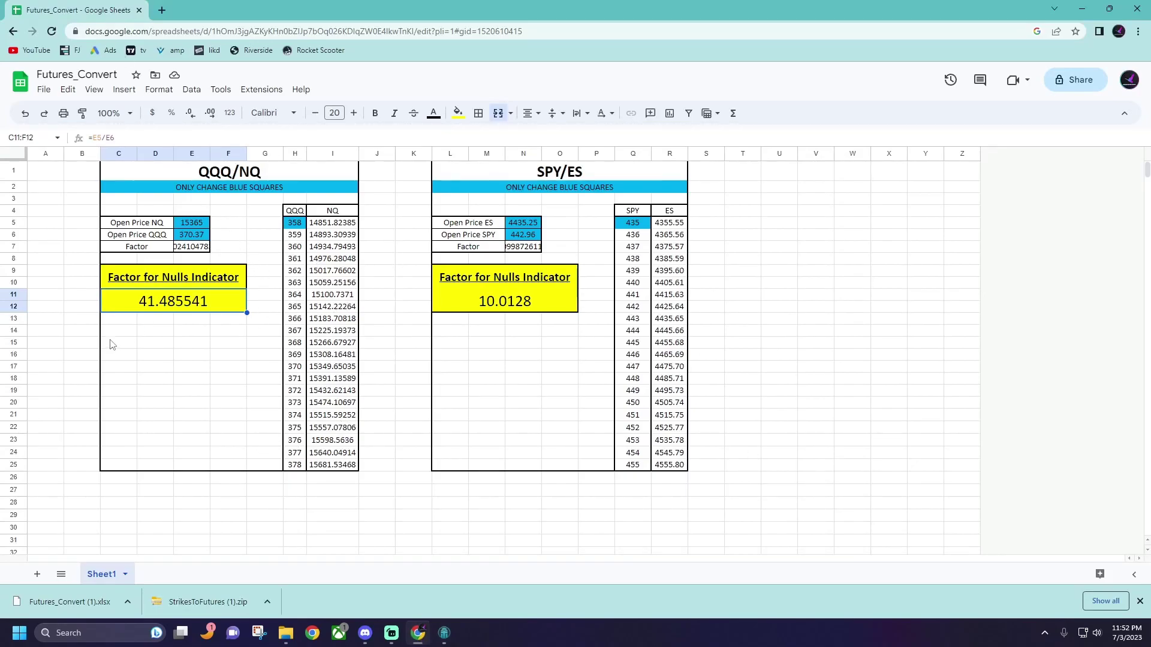
click(205, 226)
drag(205, 226, 241, 233)
click(205, 223)
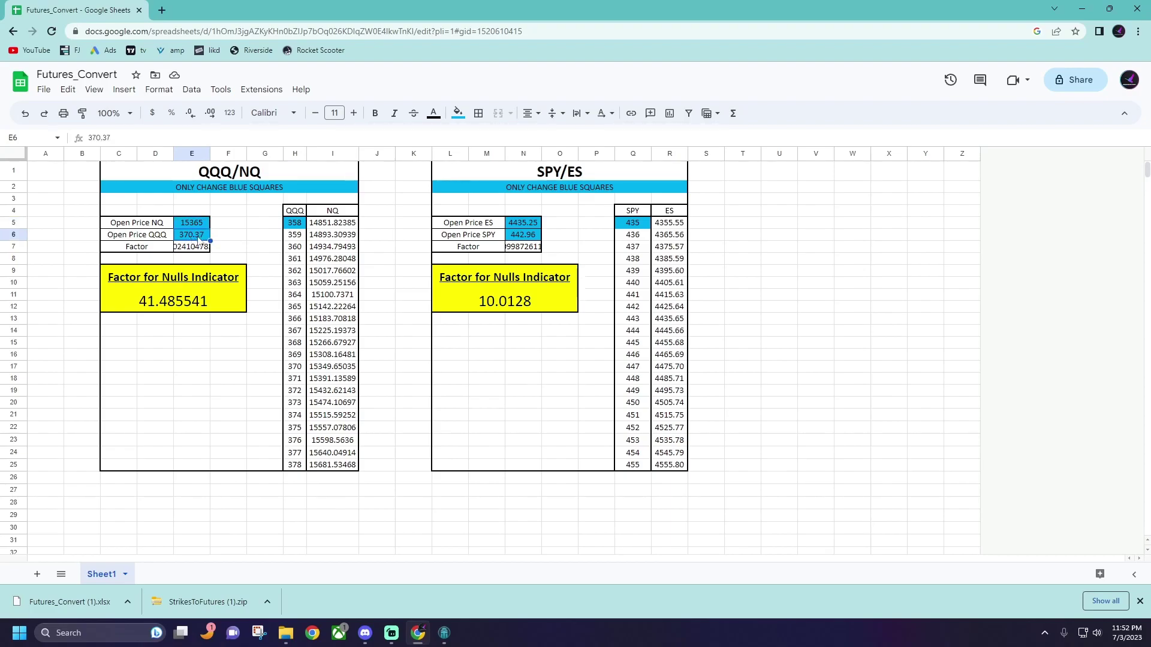
click(196, 239)
click(152, 304)
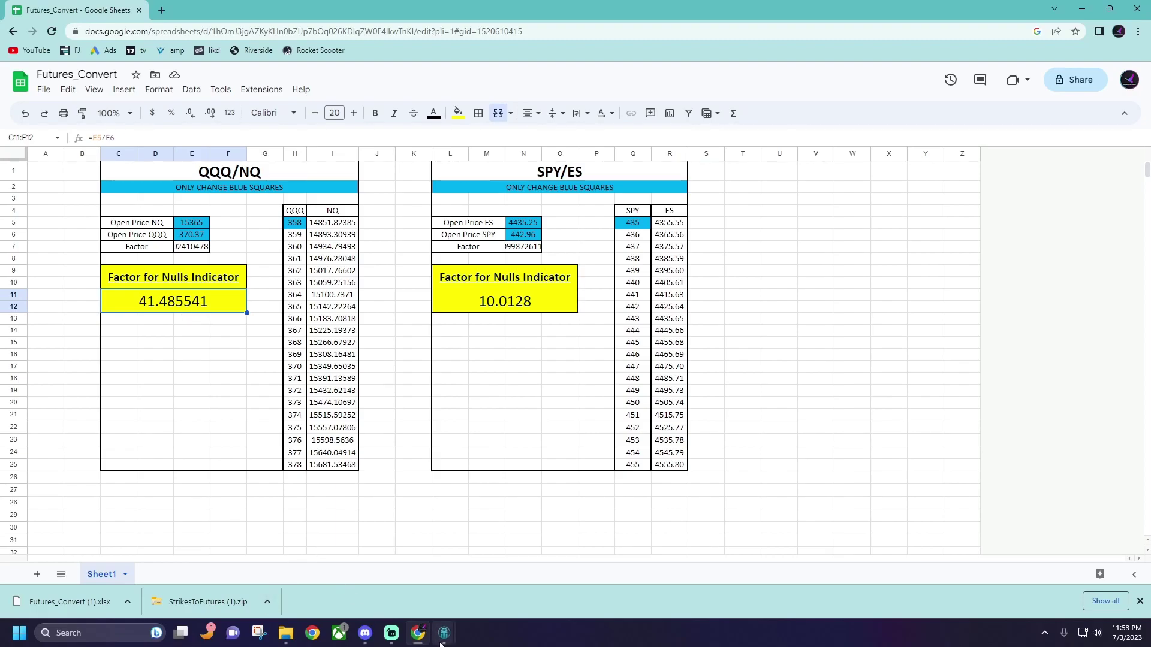
- Return to Quantower and close StrikesToFutures settings, leaving the ratio at 41.485500
mouse_move(441, 642)
click(349, 573)
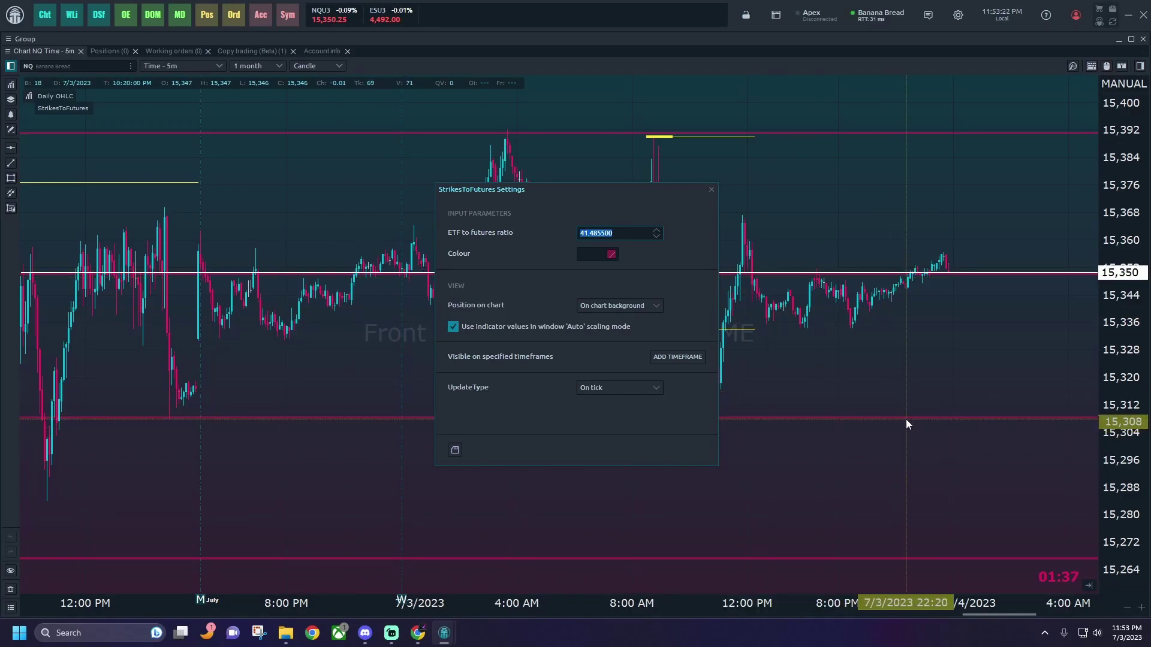
click(711, 191)
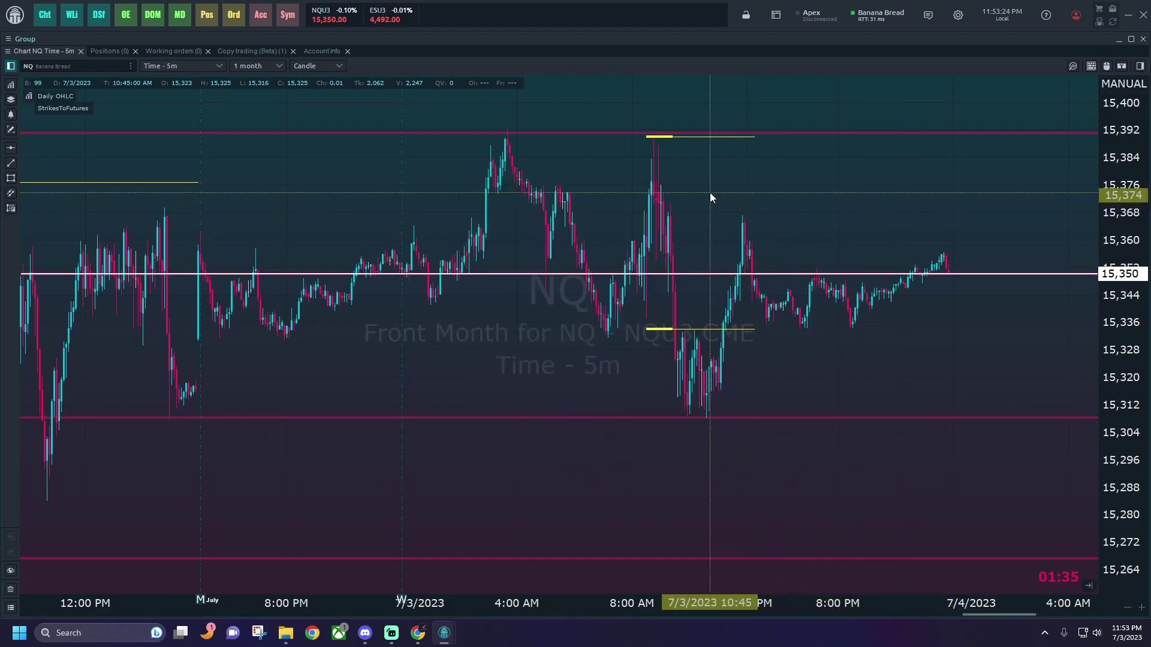